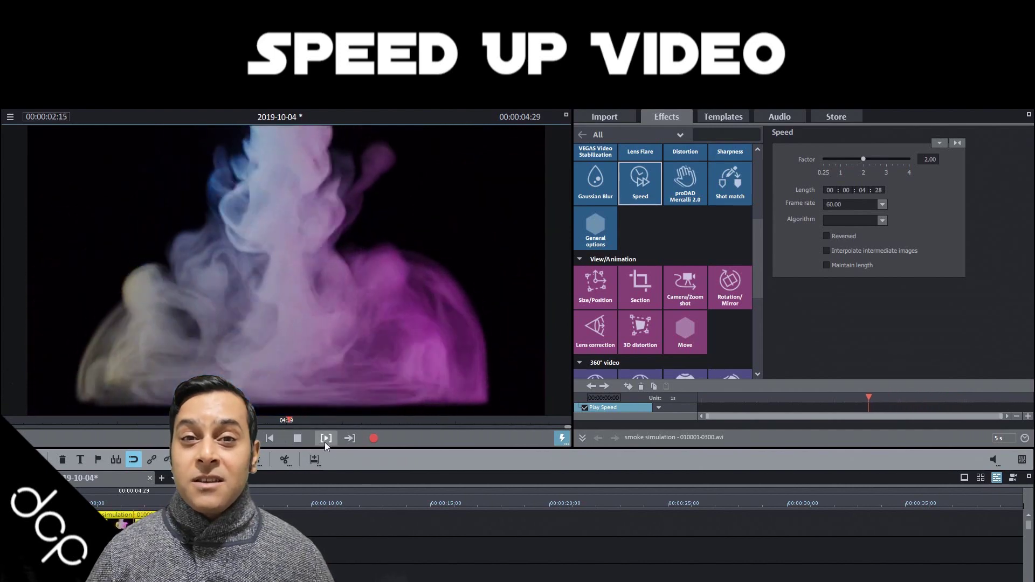
Restart the preview so the smoke clip plays from the start at Speed factor 2.00
{"action": "left_click", "coordinate": [300, 440]}
{"action": "left_click", "coordinate": [301, 437]}
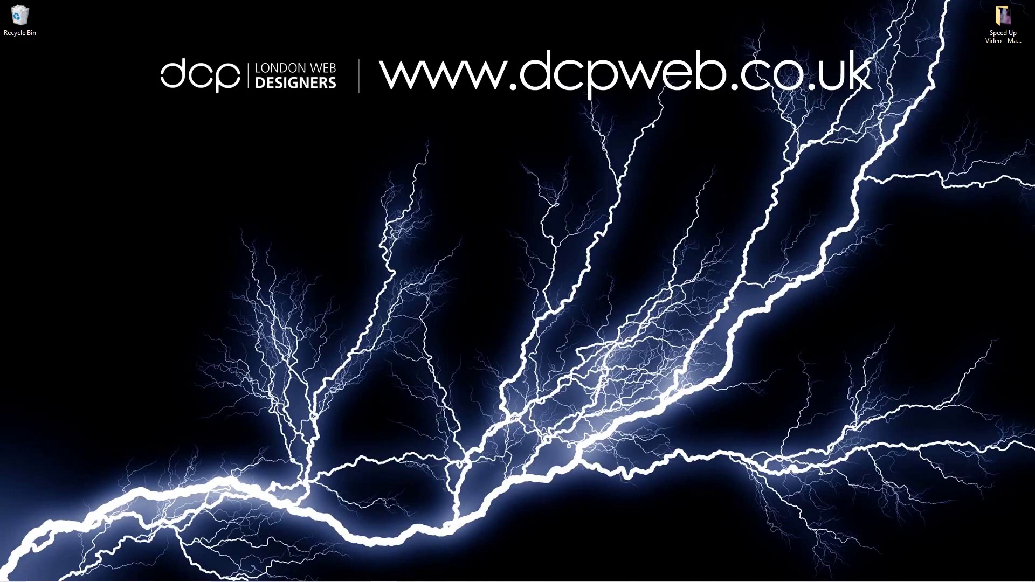
{"action": "double_click", "coordinate": [1003, 19]}
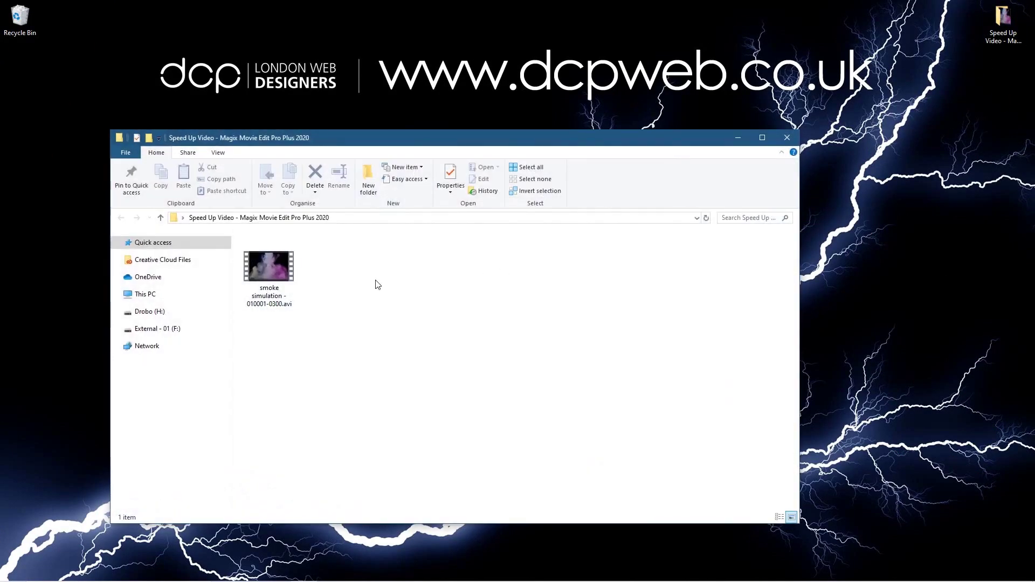
{"action": "double_click", "coordinate": [270, 267]}
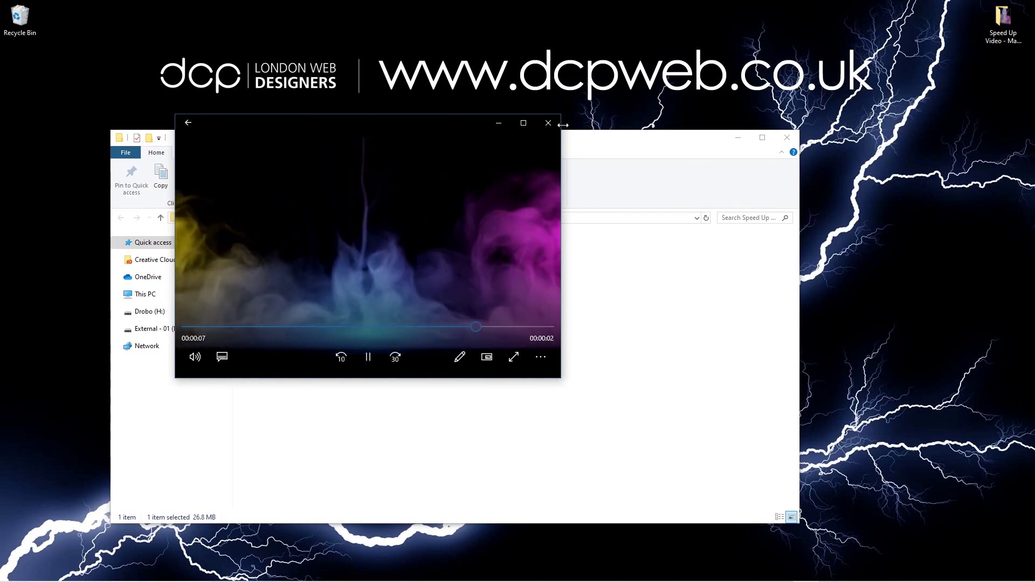
{"action": "key", "text": "alt+F4"}
{"action": "left_click", "coordinate": [788, 137]}
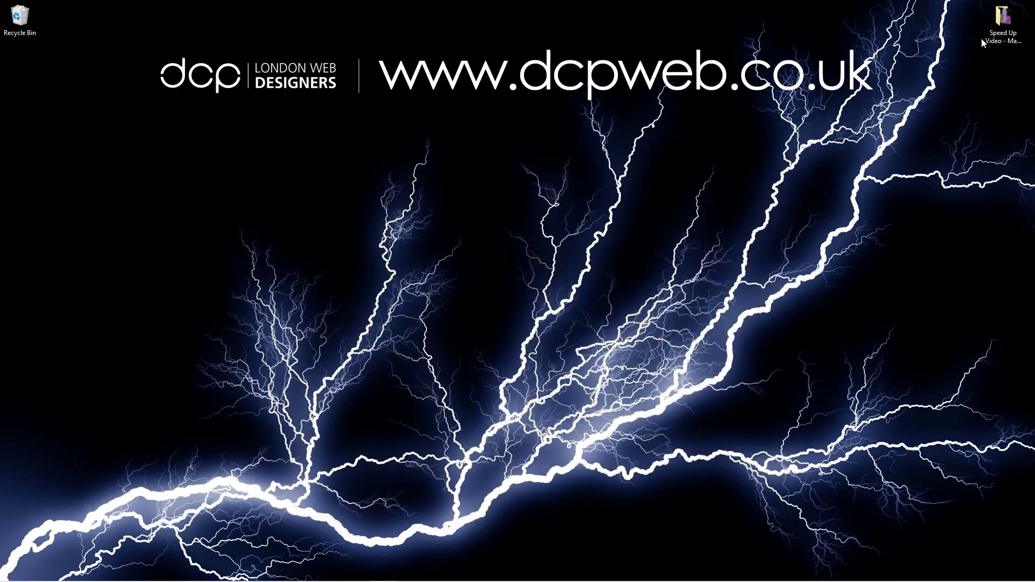
Launch MAGIX Movie Edit Pro Plus from the pinned video-editors folder in the Start menu
{"action": "left_click", "coordinate": [412, 268]}
{"action": "key", "text": "super"}
{"action": "left_click", "coordinate": [372, 125]}
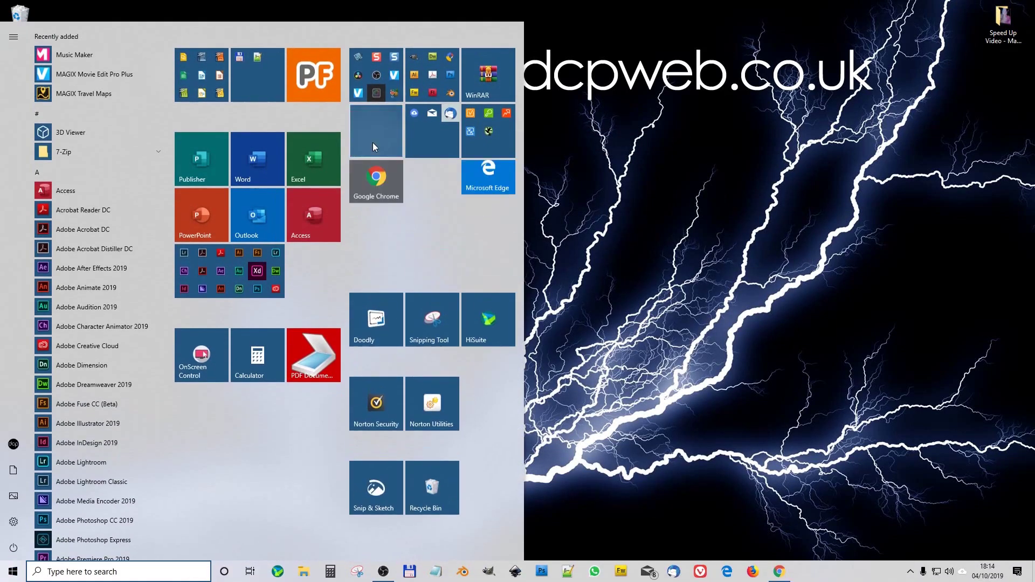
{"action": "left_click", "coordinate": [384, 86]}
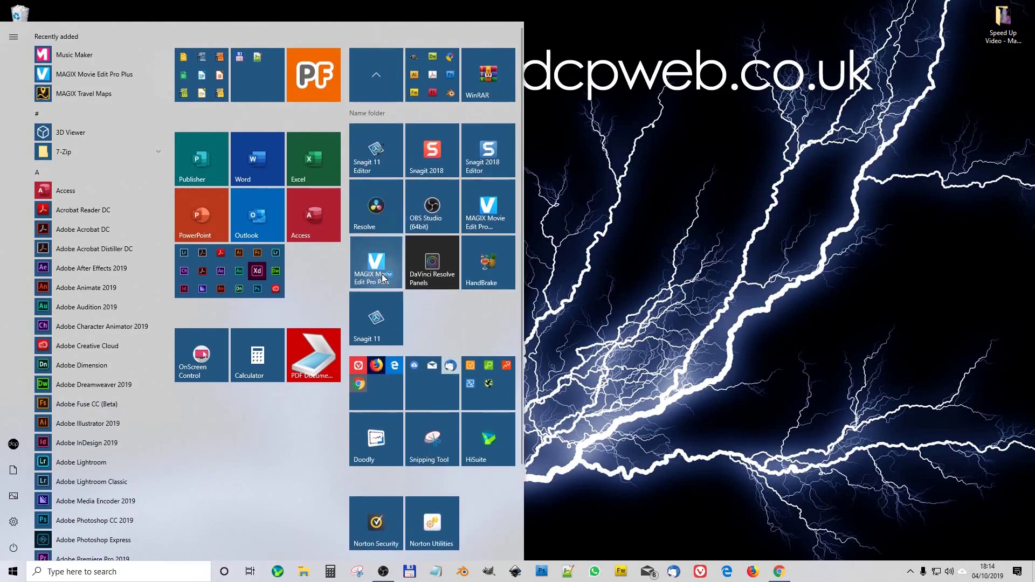
{"action": "left_click", "coordinate": [372, 261]}
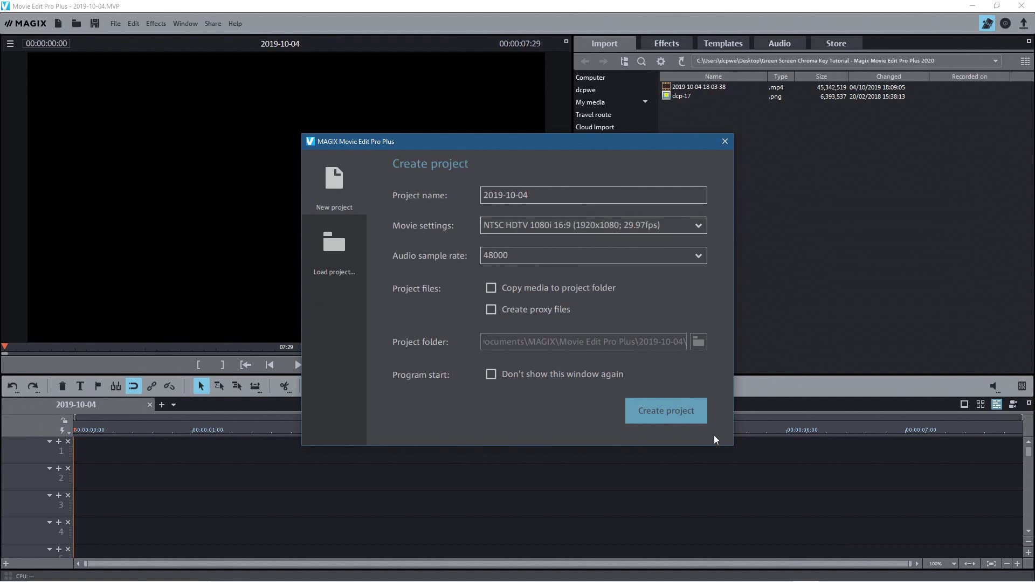
Create the empty 2019-10-04 project, open File Explorer, and maximise the editor window
{"action": "left_click", "coordinate": [664, 409]}
{"action": "mouse_move", "coordinate": [329, 561]}
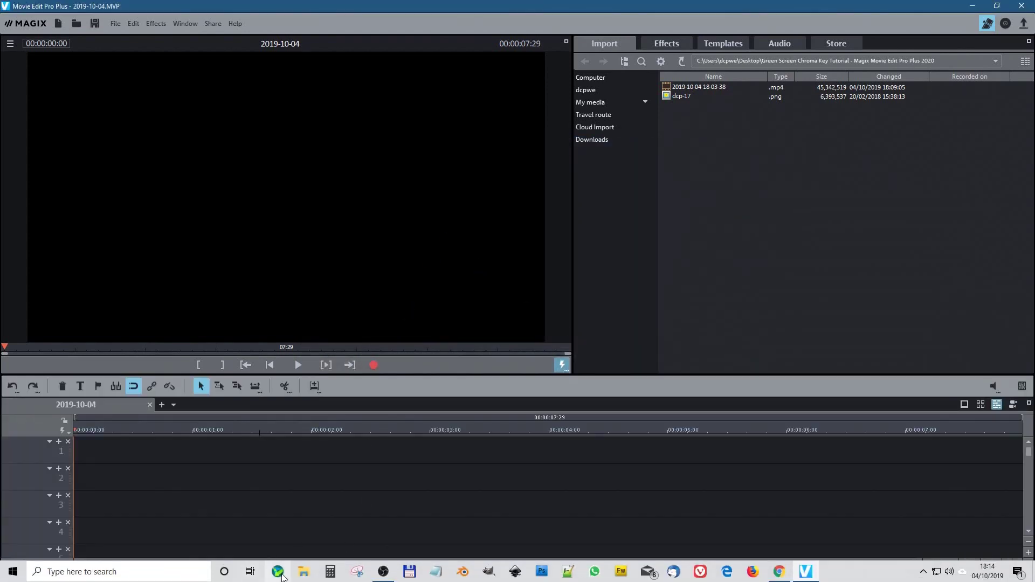
{"action": "left_click", "coordinate": [304, 572]}
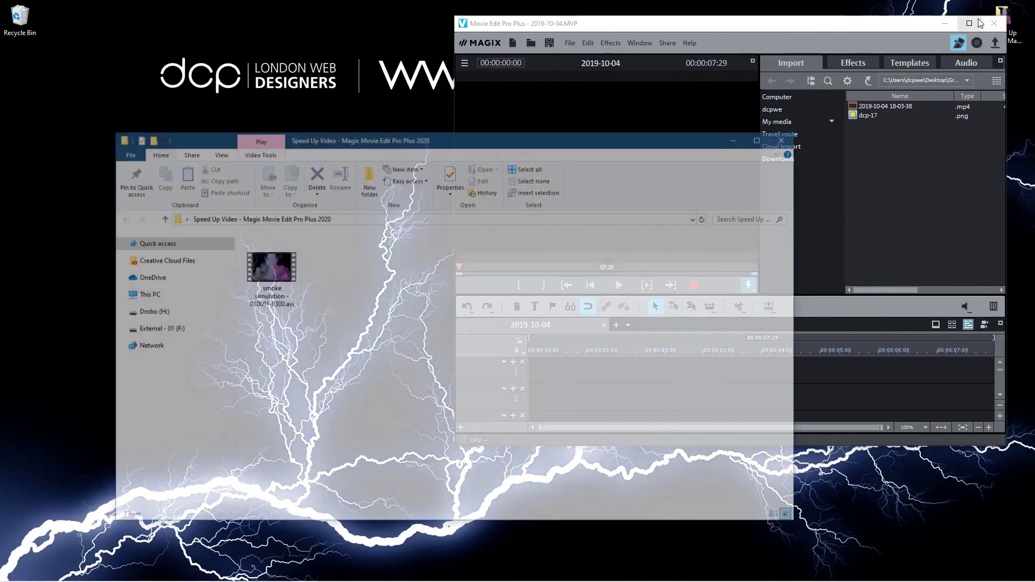
{"action": "left_click", "coordinate": [974, 19]}
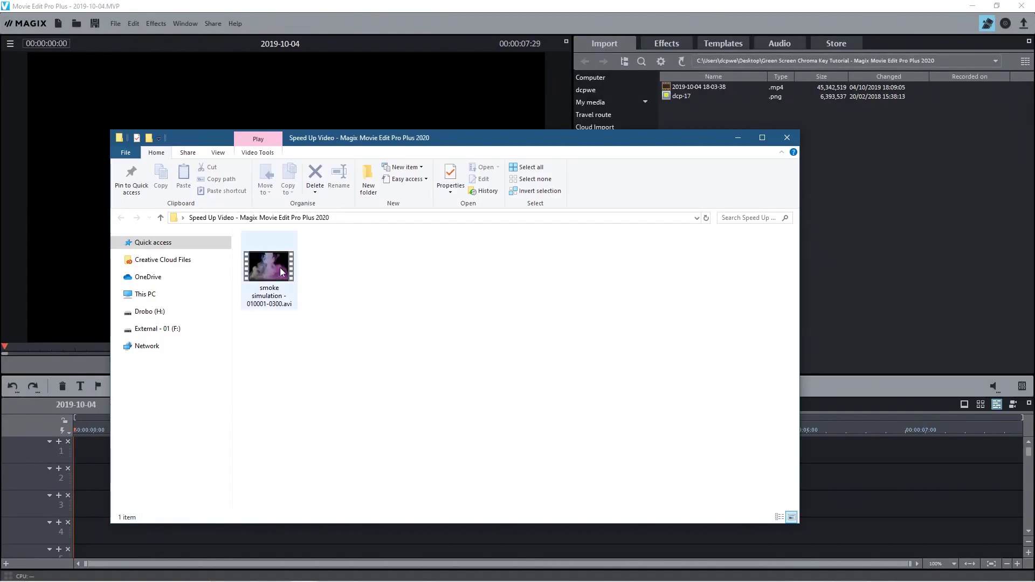
Drop 'smoke simulation - 010001-0300.avi' on track 1, accept the resolution prompt, and move it to 00:00:00:00
{"action": "left_click_drag", "start_coordinate": [282, 271], "coordinate": [880, 451]}
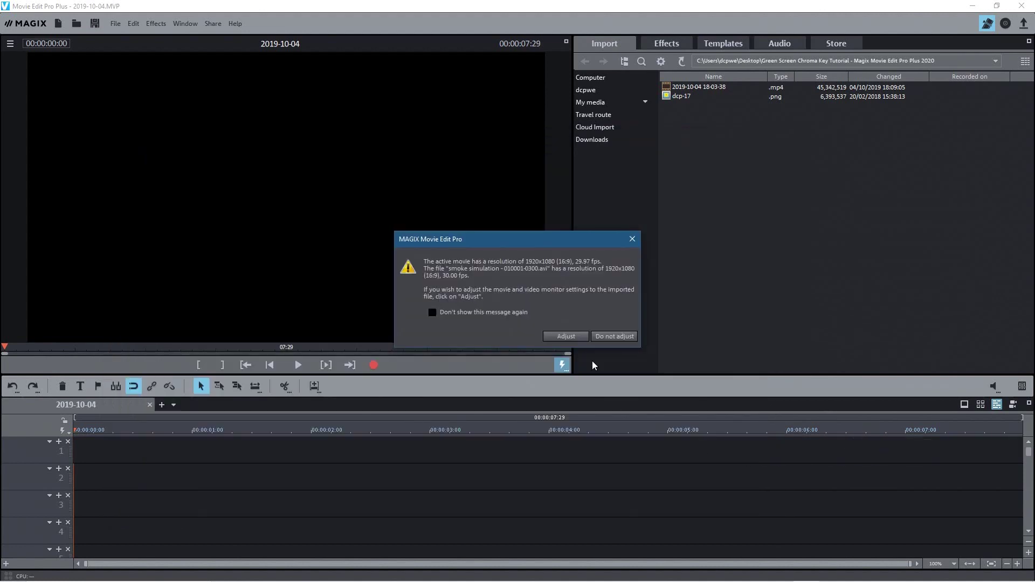
{"action": "left_click", "coordinate": [606, 338]}
{"action": "left_click_drag", "start_coordinate": [704, 460], "coordinate": [257, 430]}
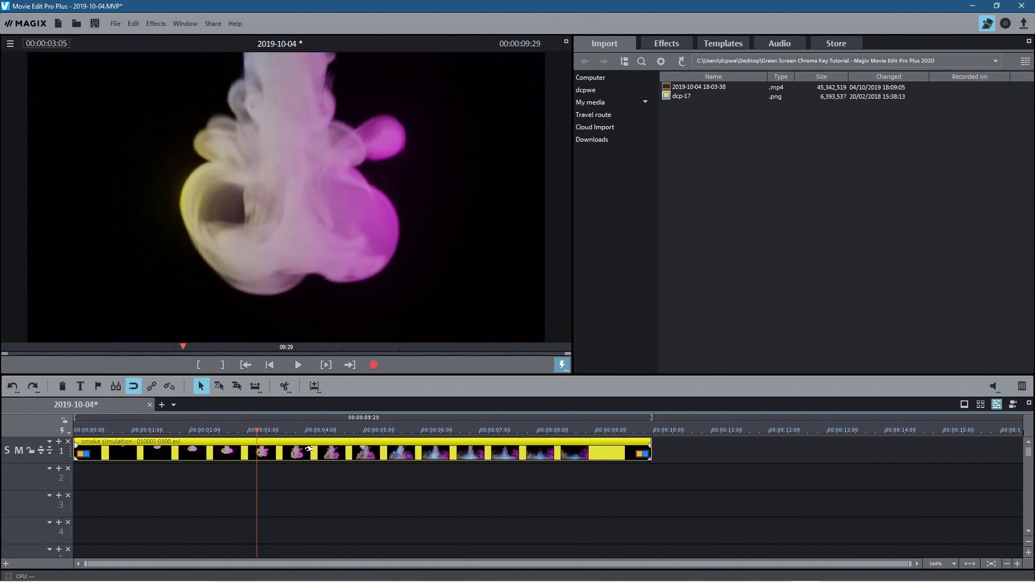
Apply the Speed video effect from the Effects tab to the smoke clip
{"action": "left_click", "coordinate": [657, 53]}
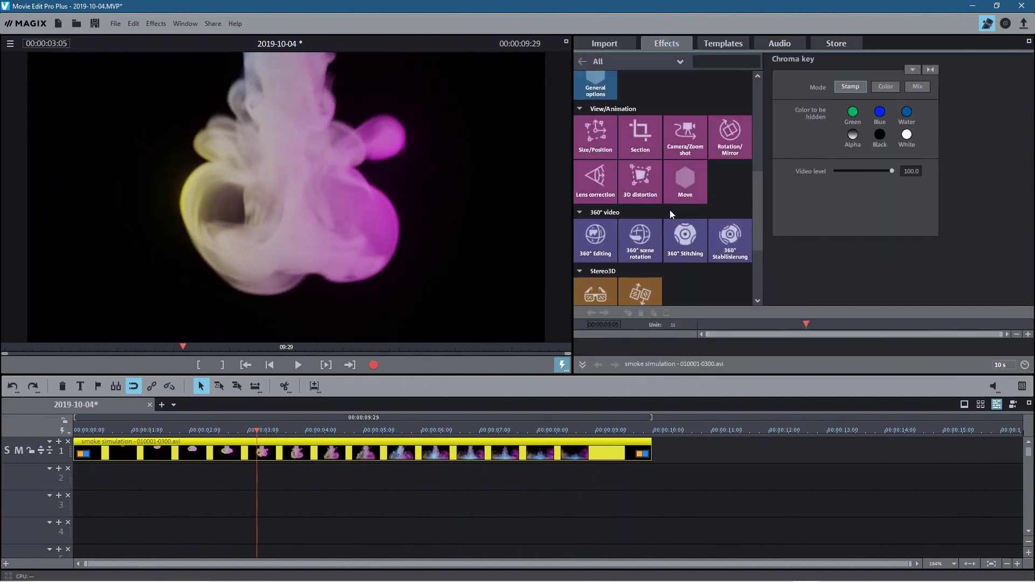
{"action": "left_click", "coordinate": [759, 96]}
{"action": "scroll", "coordinate": [665, 133], "scroll_direction": "down", "scroll_amount": 1}
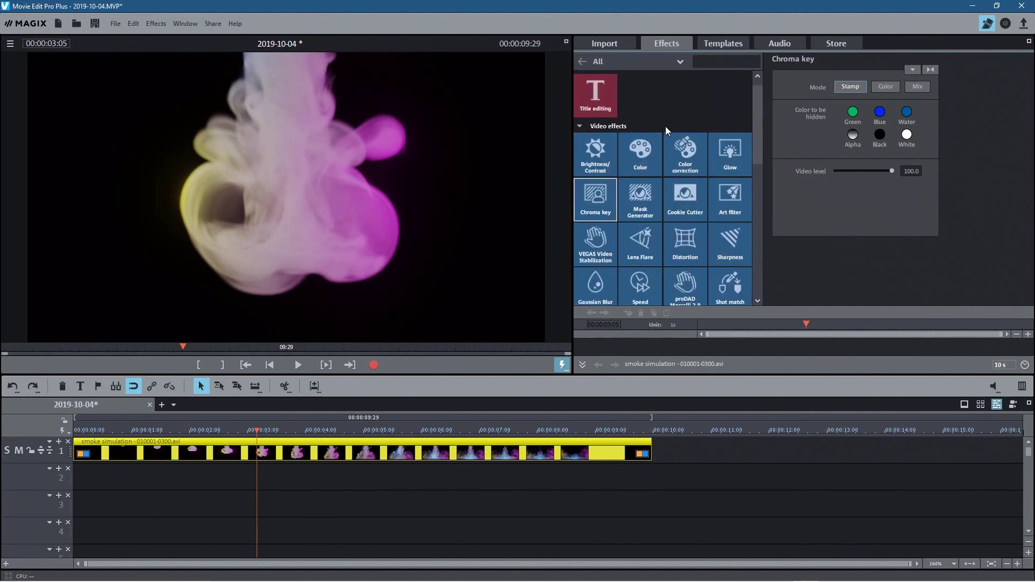
{"action": "left_click", "coordinate": [642, 289]}
{"action": "scroll", "coordinate": [643, 290], "scroll_direction": "down", "scroll_amount": 3}
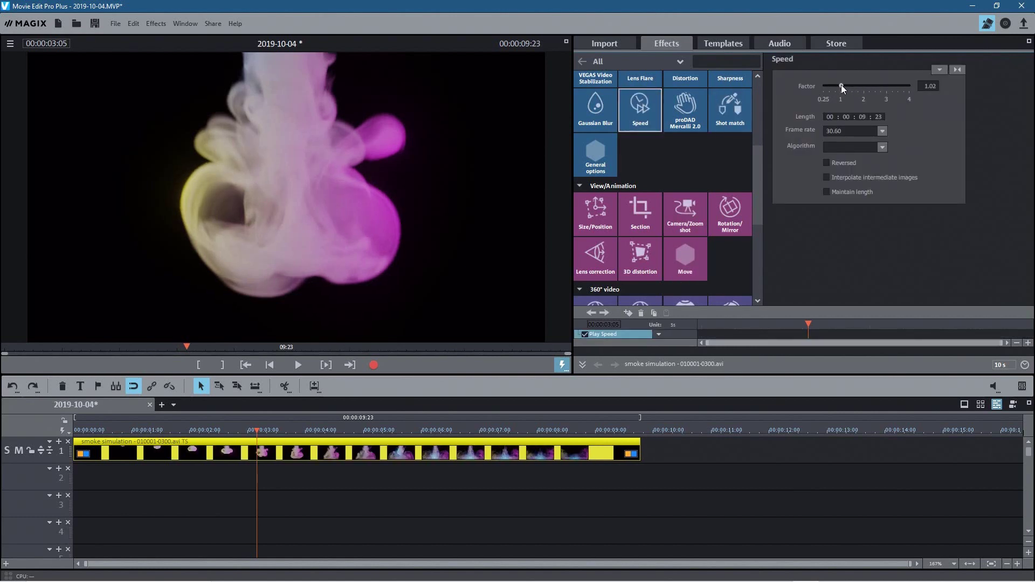
Preview the clip at 0.25 speed, then raise the Speed factor to about 4.00
{"action": "left_click_drag", "start_coordinate": [842, 85], "coordinate": [787, 85]}
{"action": "left_click", "coordinate": [298, 365]}
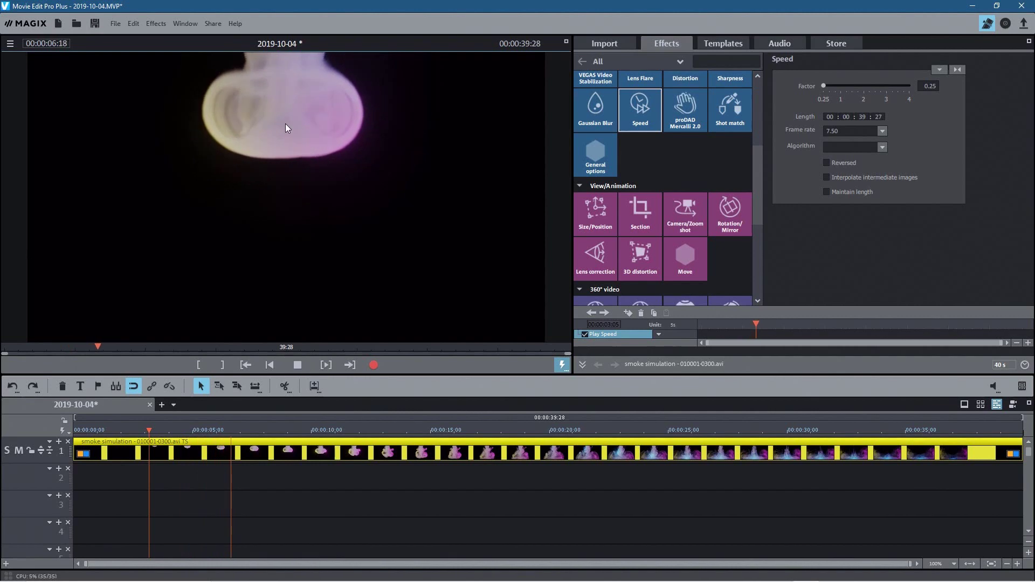
{"action": "left_click", "coordinate": [302, 365]}
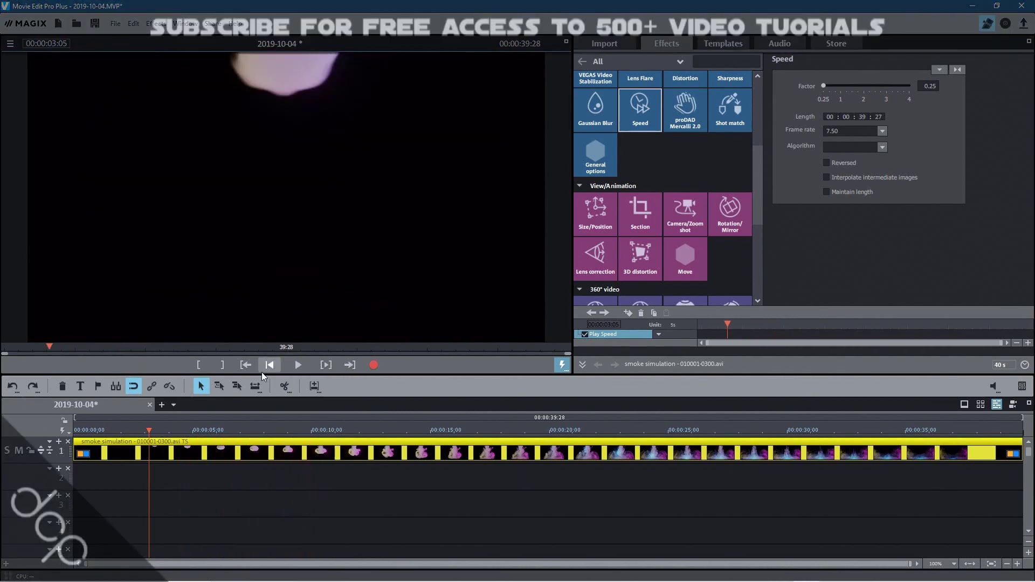
{"action": "left_click_drag", "start_coordinate": [821, 86], "coordinate": [909, 86]}
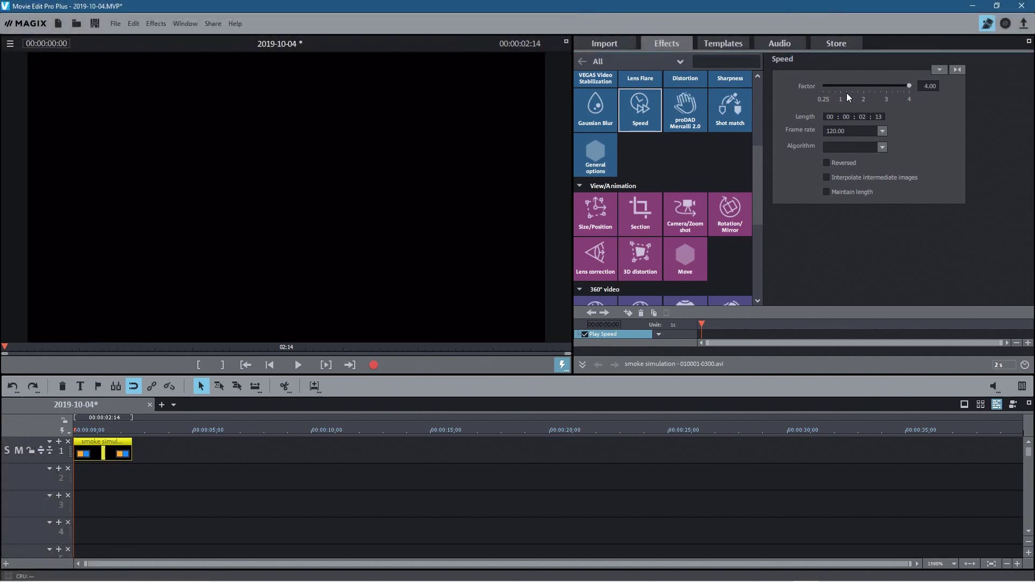
Preview the 4x clip, then set the Speed factor to 3.00
{"action": "left_click", "coordinate": [292, 366]}
{"action": "left_click", "coordinate": [295, 366]}
{"action": "left_click", "coordinate": [889, 87]}
{"action": "left_click_drag", "start_coordinate": [888, 87], "coordinate": [883, 86]}
{"action": "left_click", "coordinate": [924, 86]}
{"action": "type", "text": "3"}
{"action": "key", "text": "Return"}
Preview at 3x, set the factor to 2.00, try values near 1, and settle back on 2.00
{"action": "left_click", "coordinate": [296, 363]}
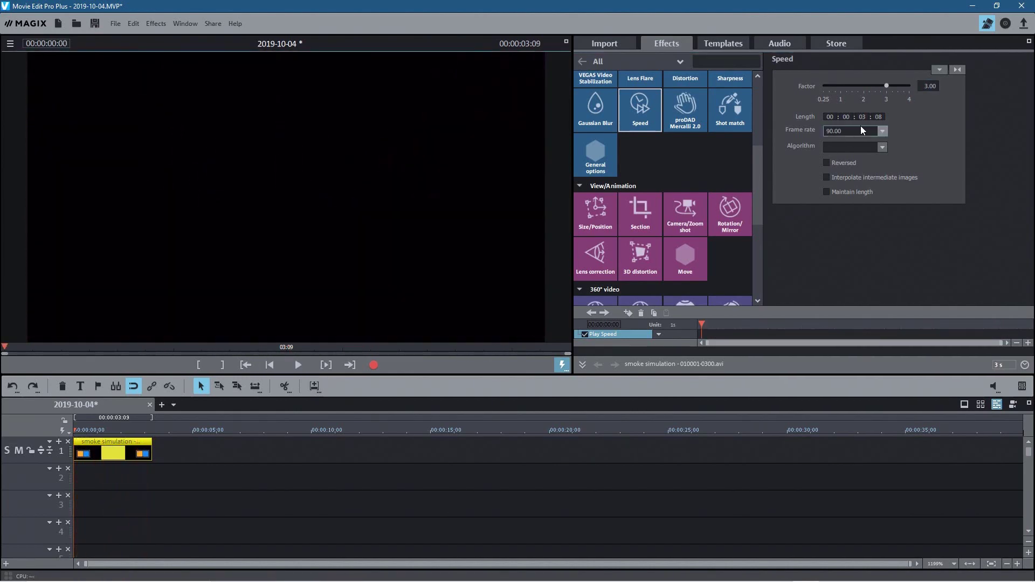
{"action": "left_click", "coordinate": [865, 85]}
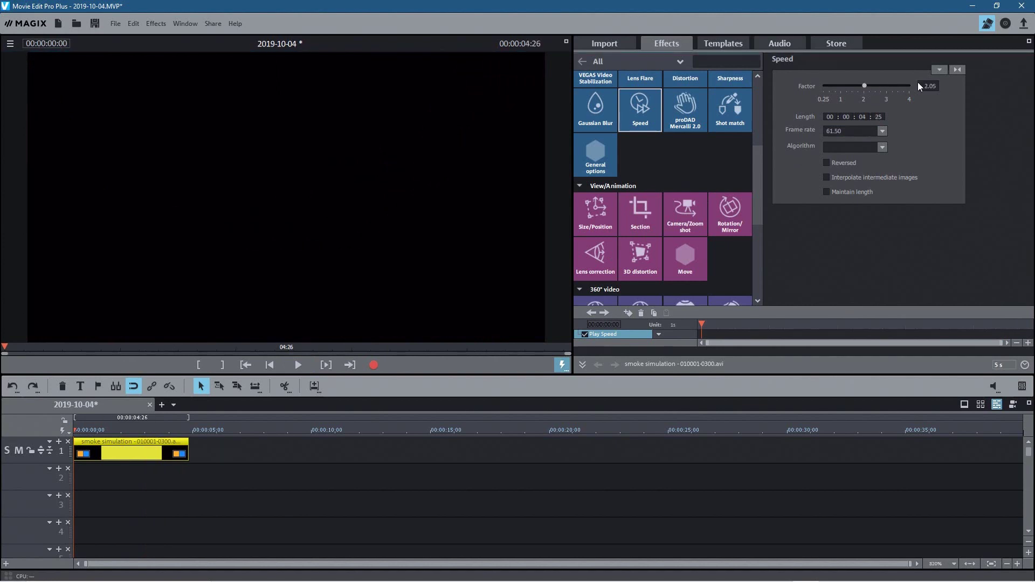
{"action": "type", "text": "2"}
{"action": "key", "text": "Return"}
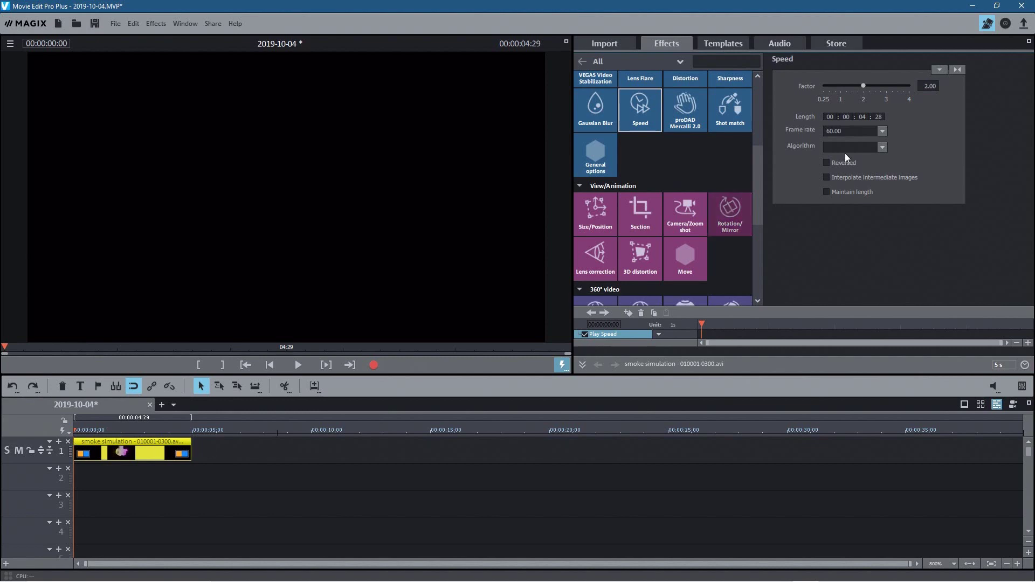
{"action": "mouse_move", "coordinate": [867, 85]}
{"action": "left_mouse_down"}
{"action": "mouse_move", "coordinate": [813, 86]}
{"action": "mouse_move", "coordinate": [860, 92]}
{"action": "left_mouse_up"}
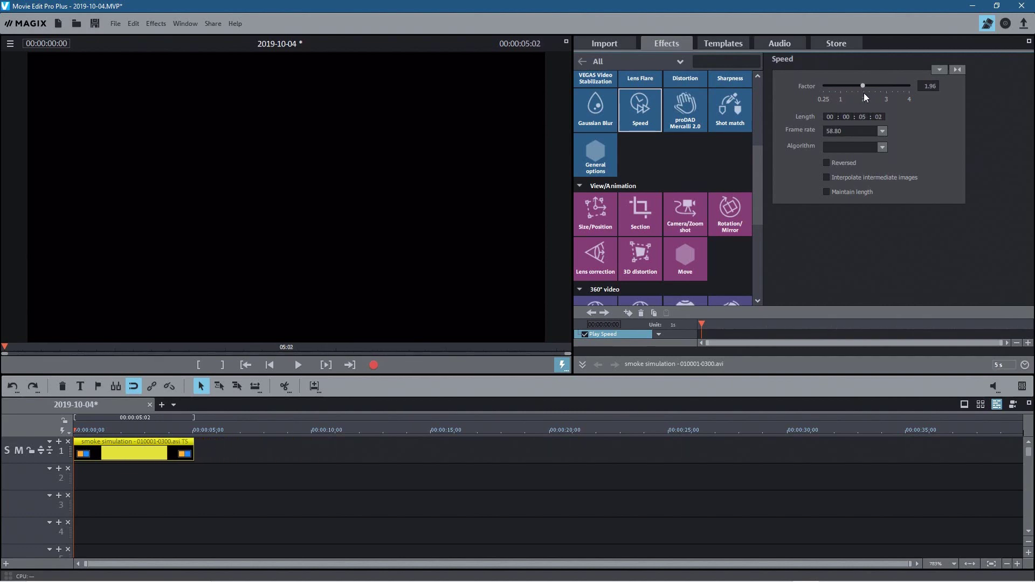
{"action": "type", "text": "2"}
{"action": "key", "text": "Return"}
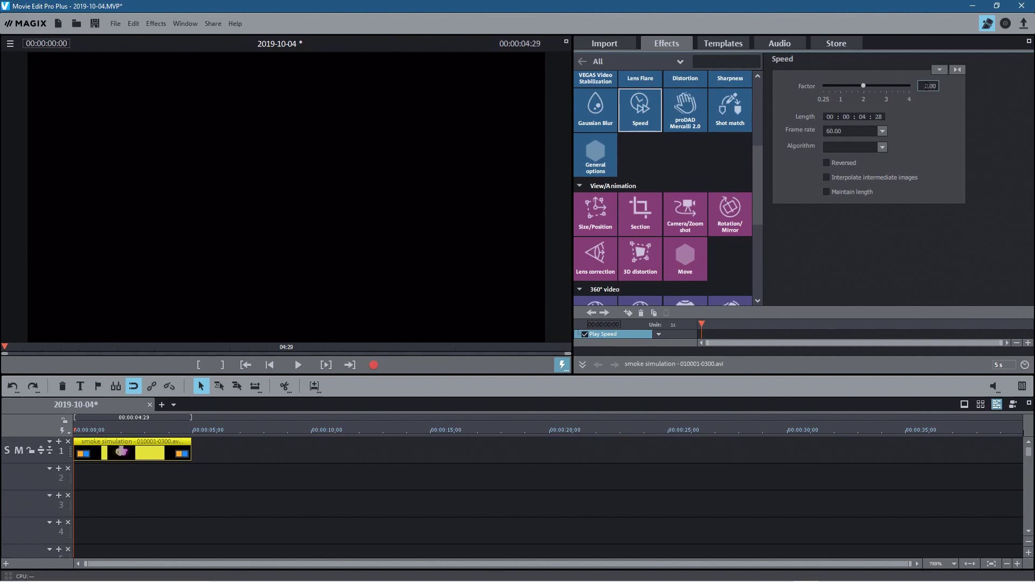
{"action": "left_click", "coordinate": [300, 364]}
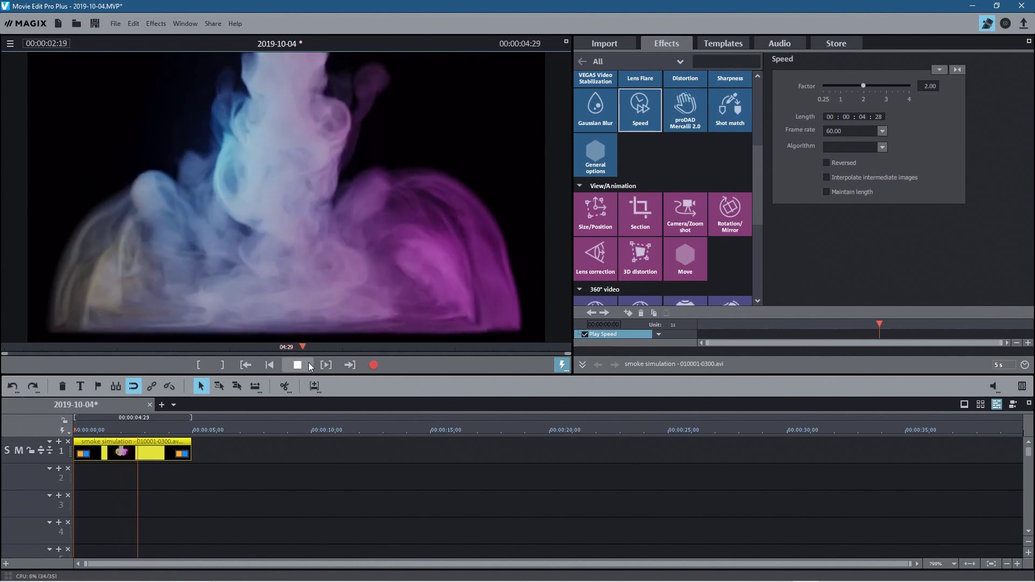
{"action": "left_click", "coordinate": [292, 364]}
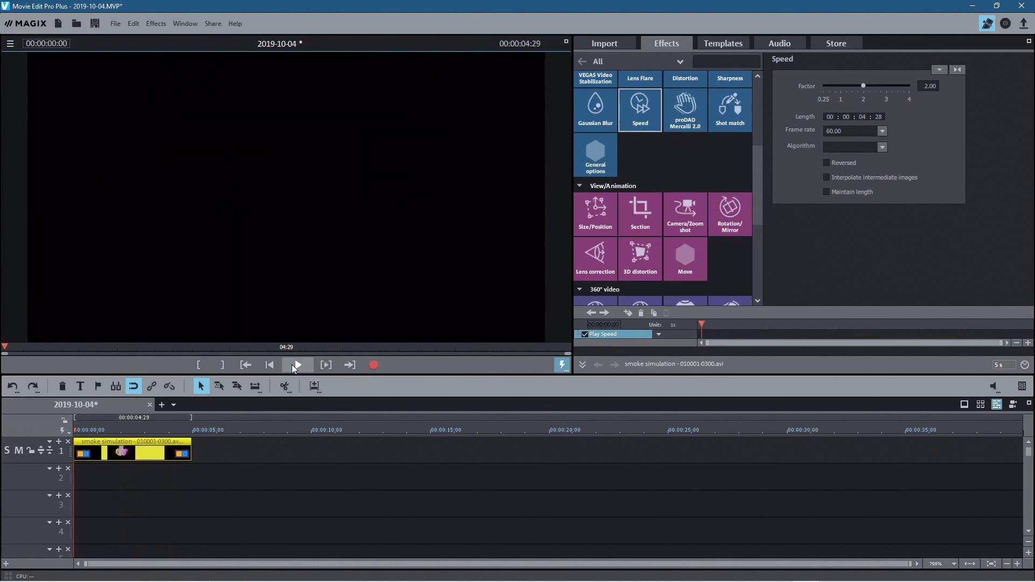
{"action": "left_click", "coordinate": [293, 364]}
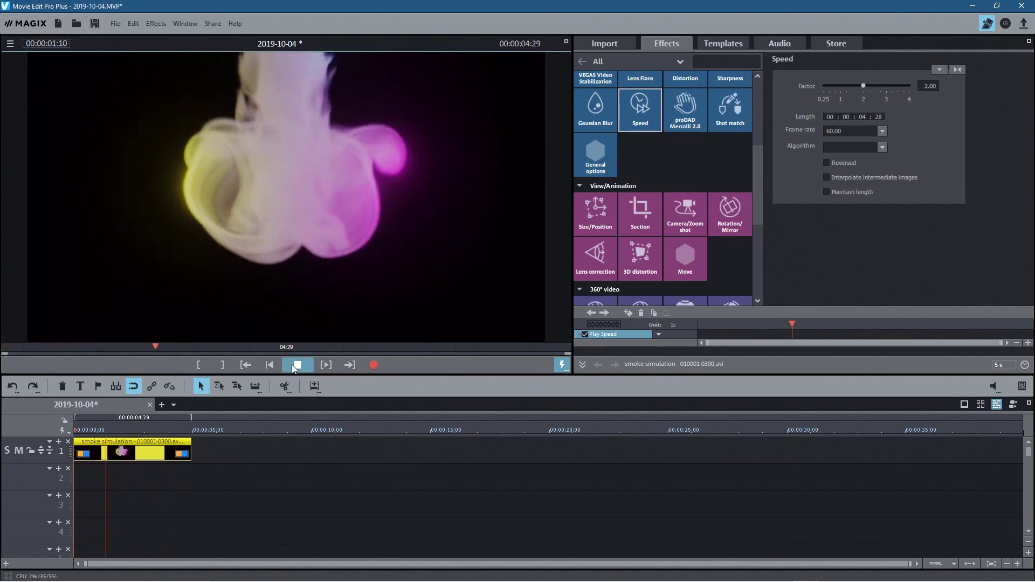
{"action": "left_click", "coordinate": [292, 364]}
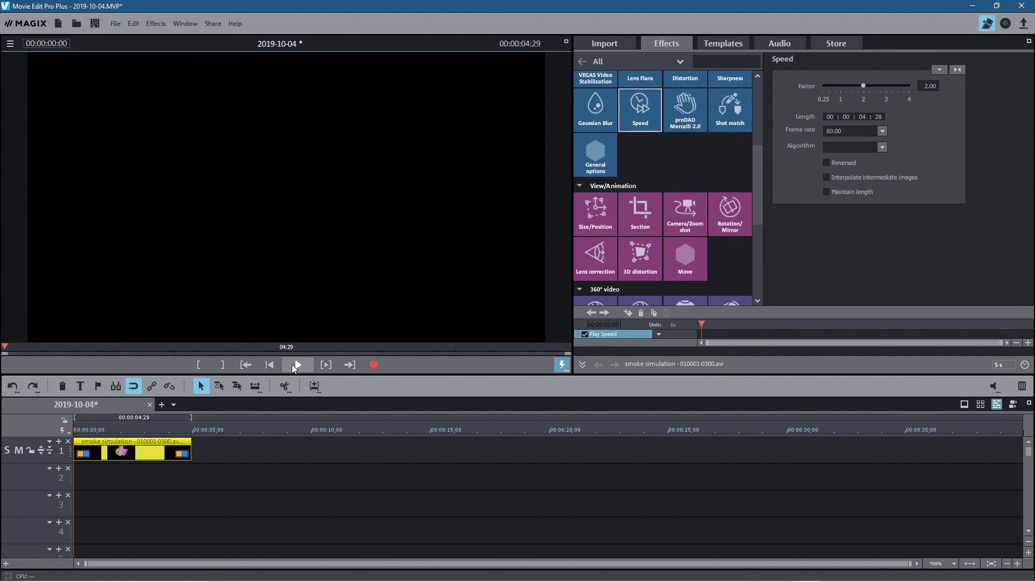
{"action": "left_click", "coordinate": [293, 364]}
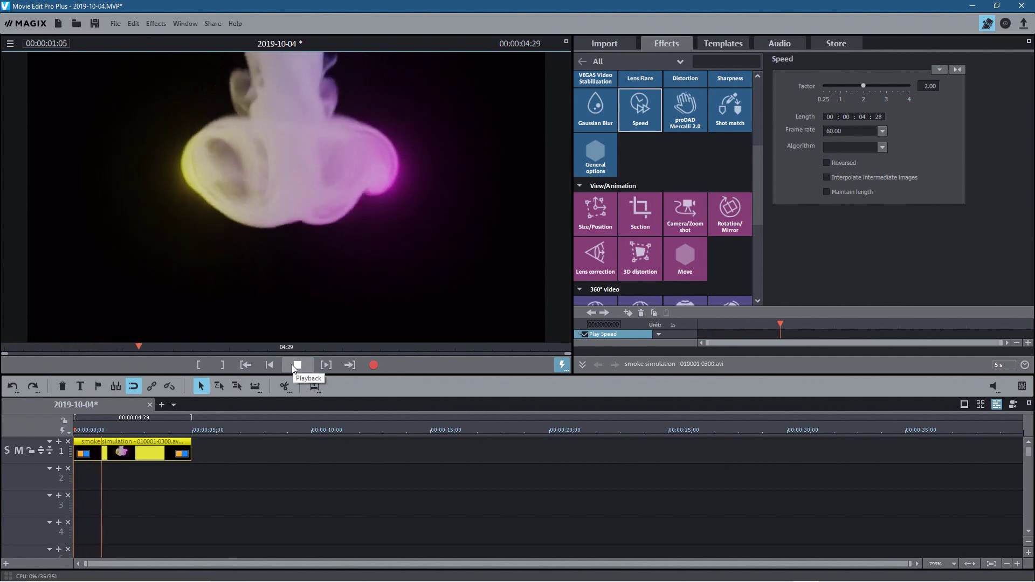
{"action": "left_click", "coordinate": [292, 365]}
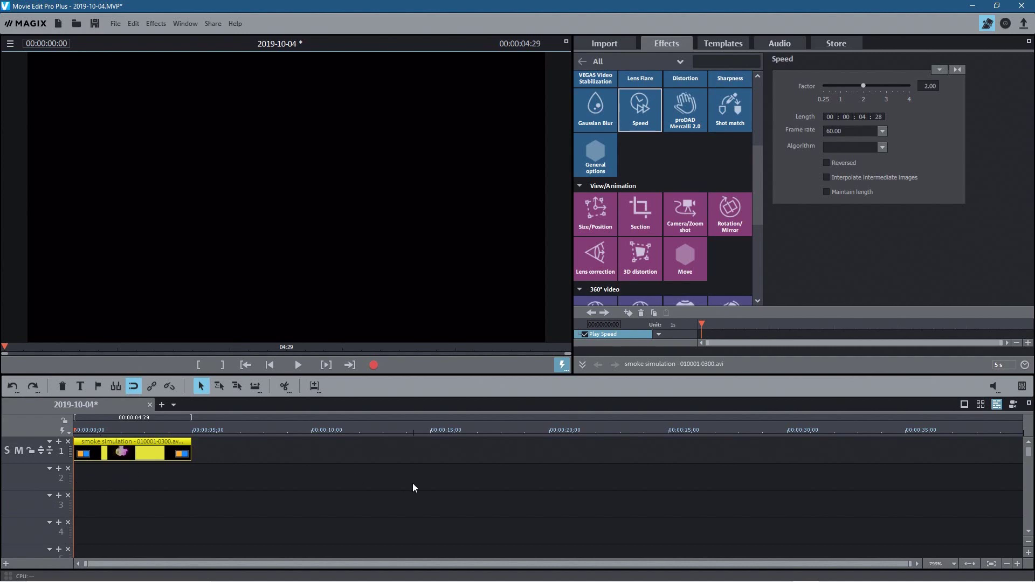
{"action": "left_click", "coordinate": [141, 453]}
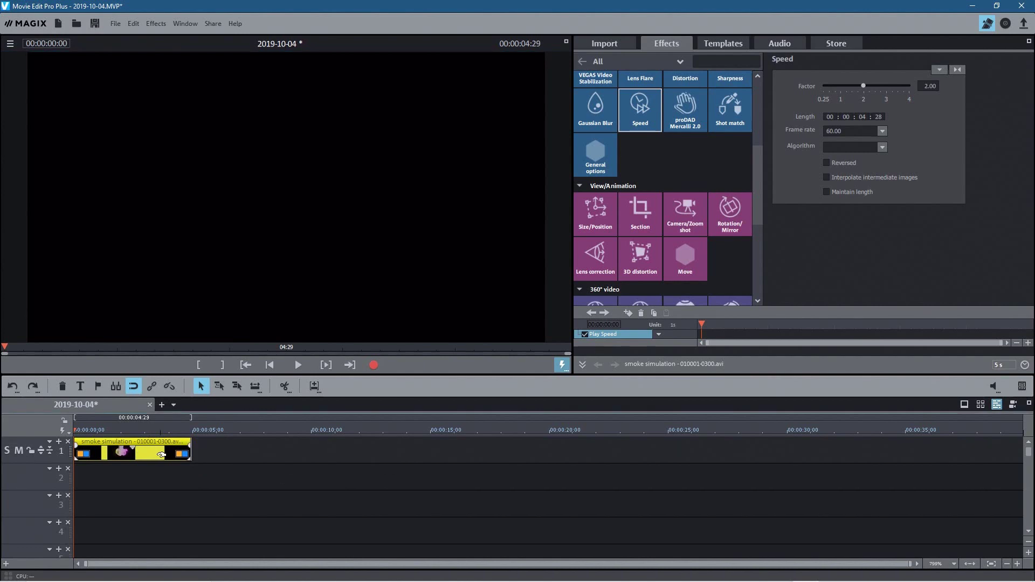
Paste a copy of the smoke clip after the original and mark it Reversed
{"action": "left_click_drag", "start_coordinate": [125, 431], "coordinate": [253, 445]}
{"action": "key", "text": "ctrl+v"}
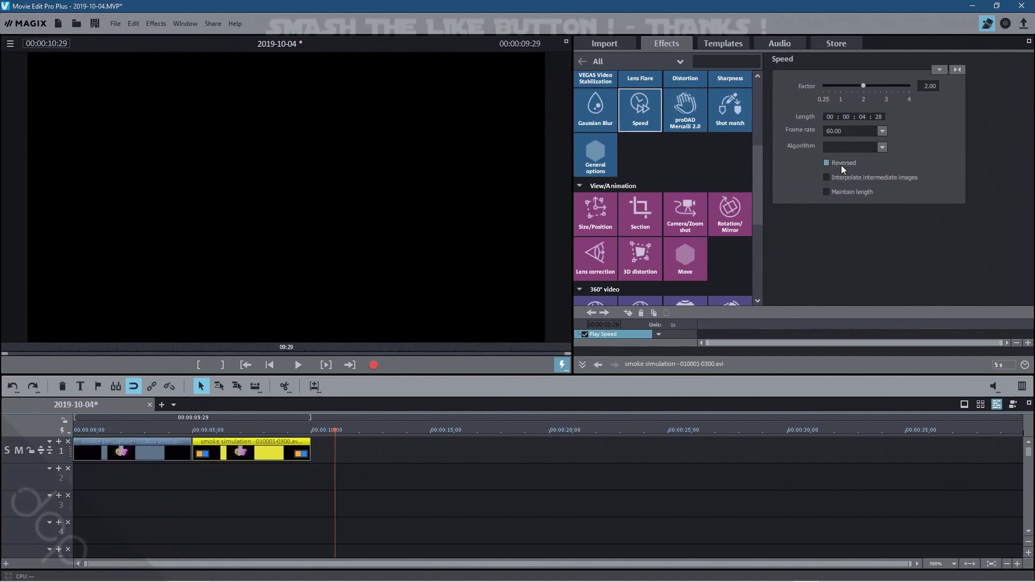
{"action": "left_click", "coordinate": [842, 163]}
Play the timeline from about 4 seconds to check the reversed copy
{"action": "left_click", "coordinate": [247, 365]}
{"action": "left_click", "coordinate": [292, 366]}
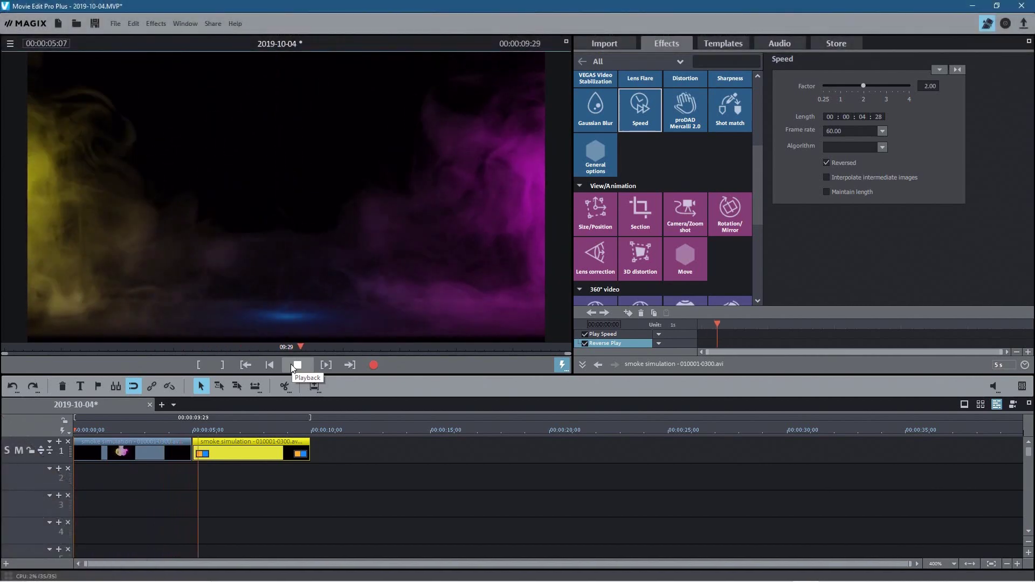
{"action": "left_click", "coordinate": [294, 366]}
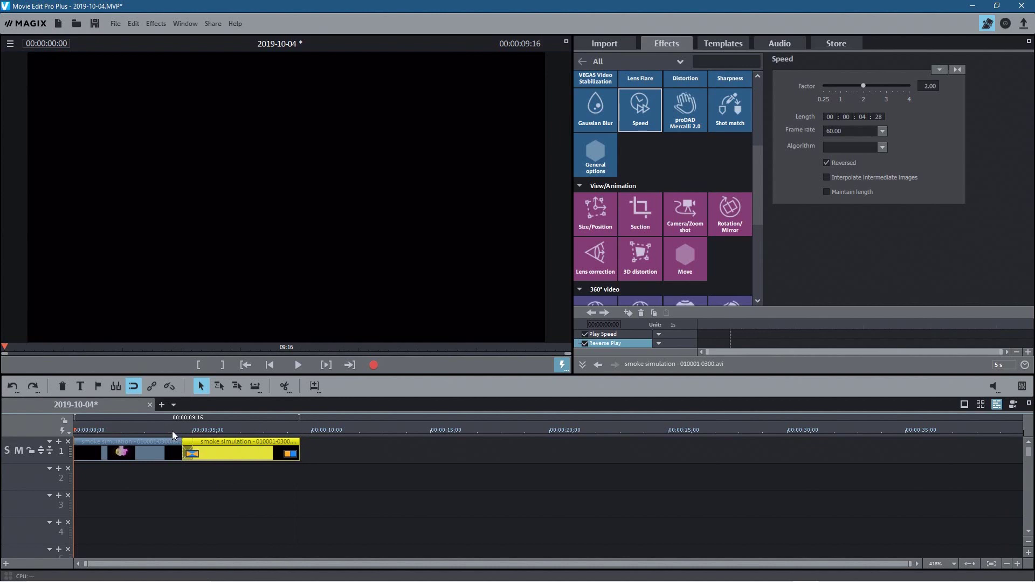
{"action": "left_click", "coordinate": [173, 432]}
{"action": "left_click", "coordinate": [297, 365]}
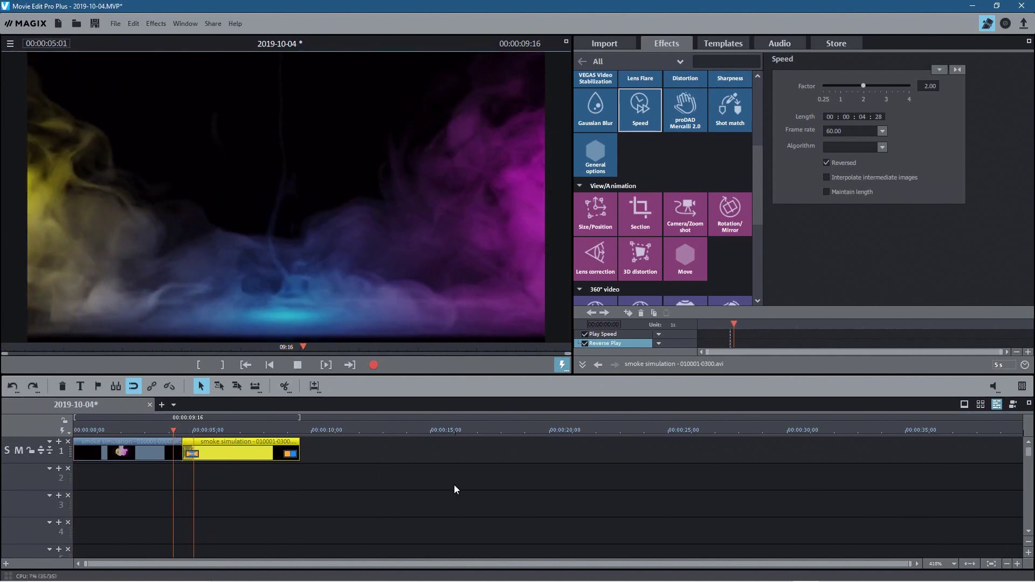